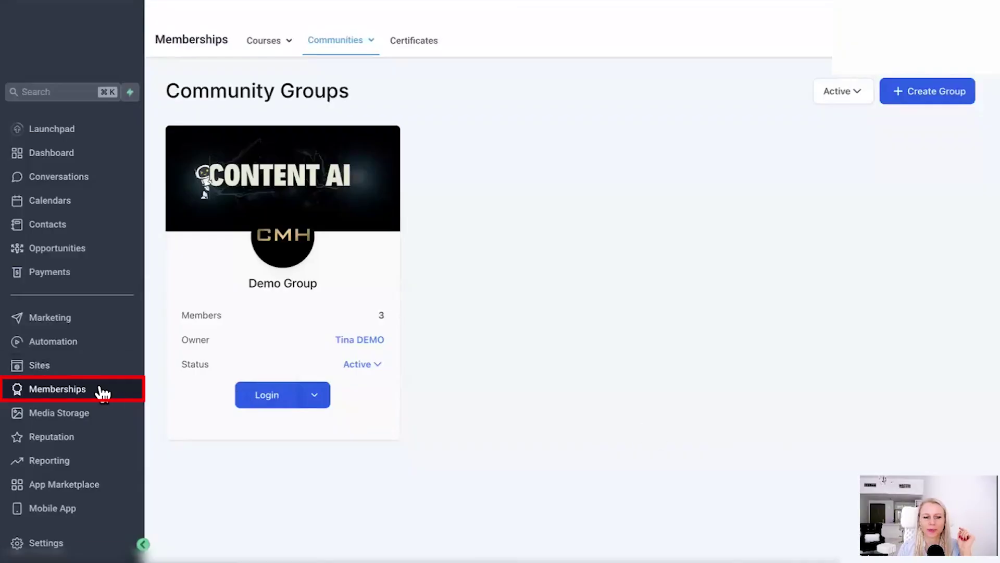
Step: Open the Demo Group's Events calendar via Communities > Groups, showing October 2024 by month
left_click(362, 42)
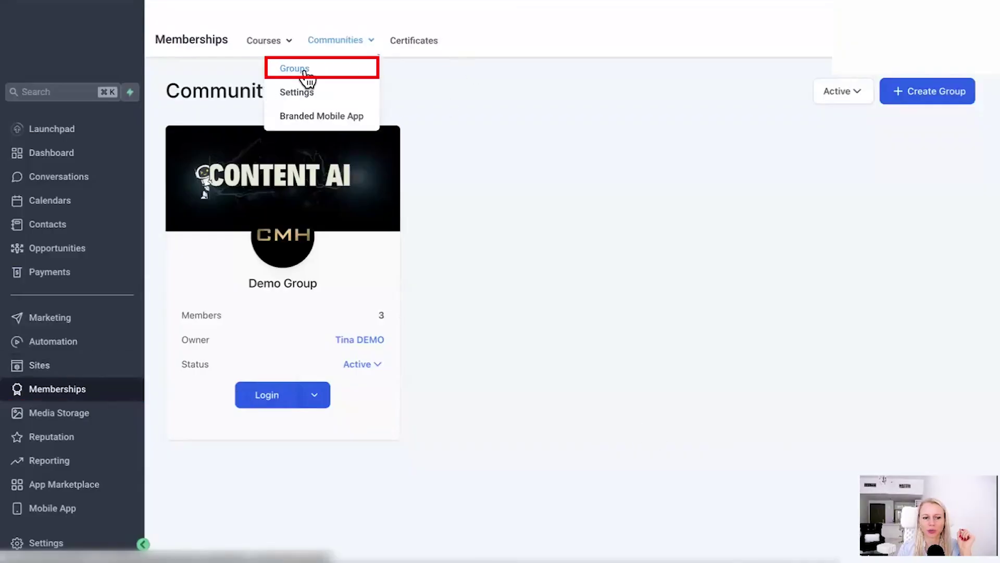
left_click(306, 70)
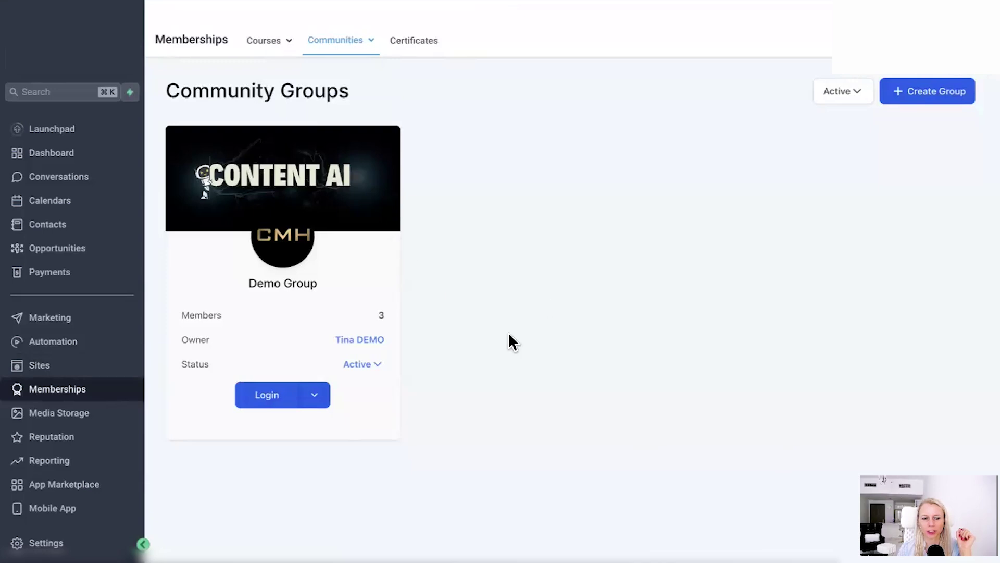
left_click(260, 401)
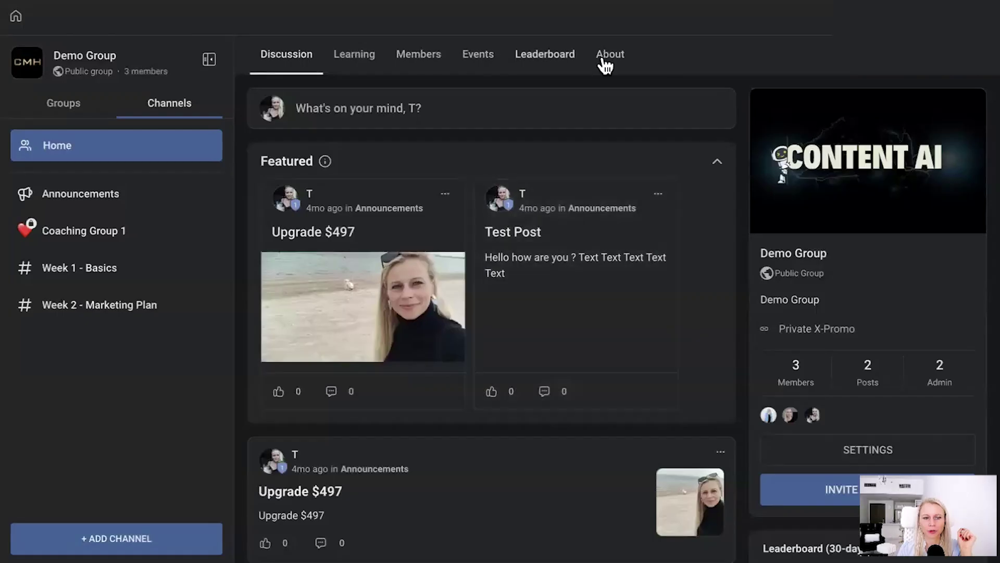
left_click(481, 62)
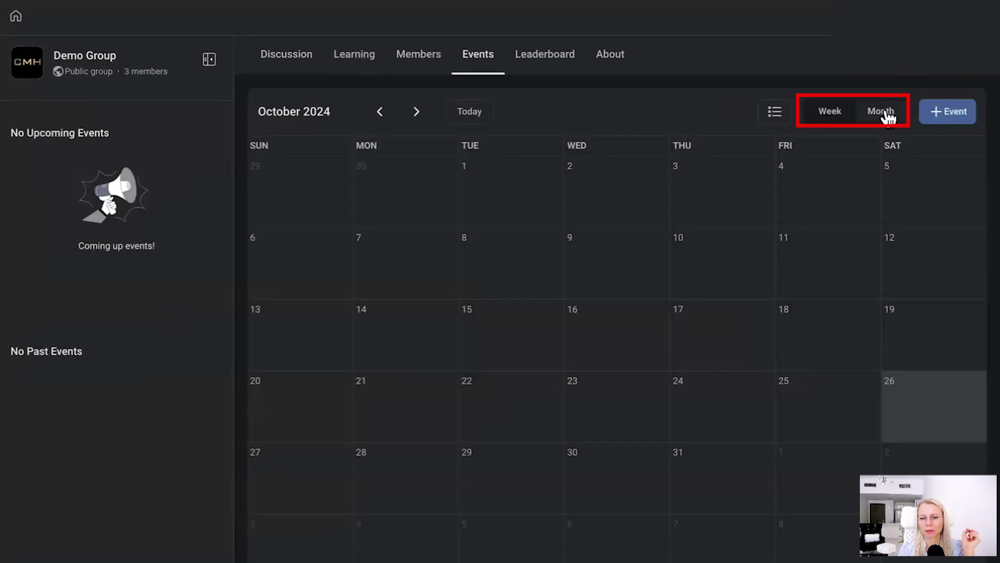
left_click(829, 116)
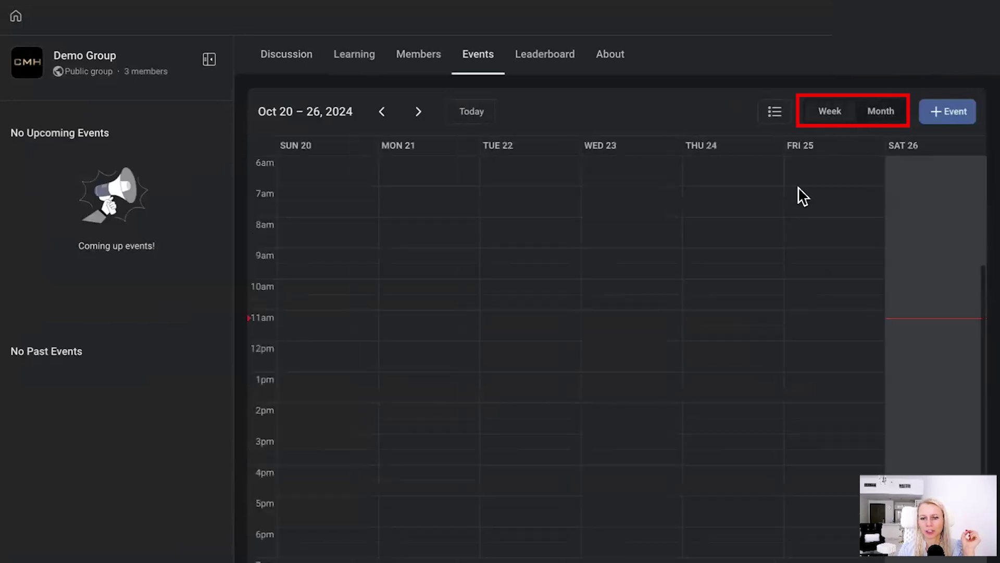
left_click(886, 111)
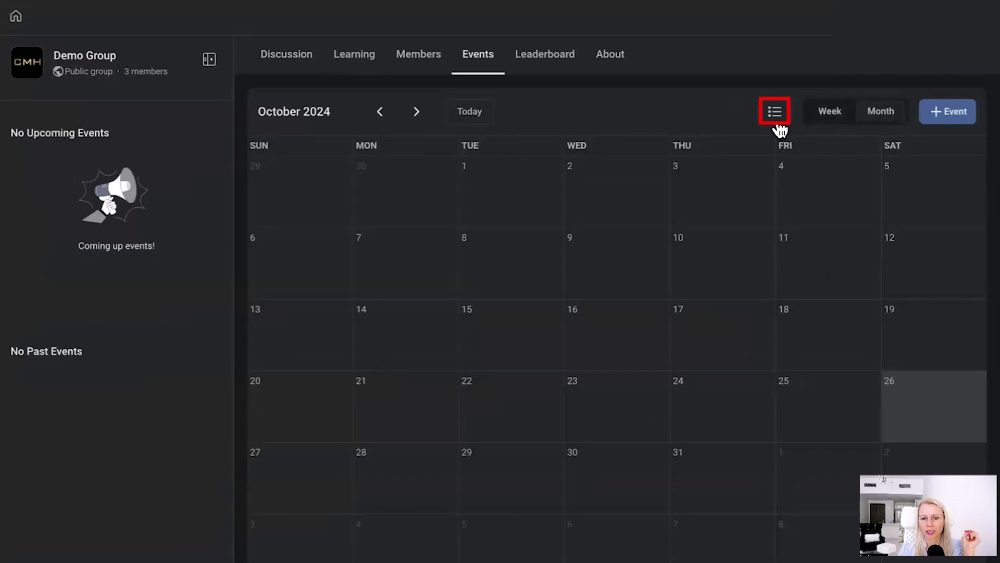
Step: Start a new event that recurs weekly on Monday and Saturday and never ends
left_click(936, 120)
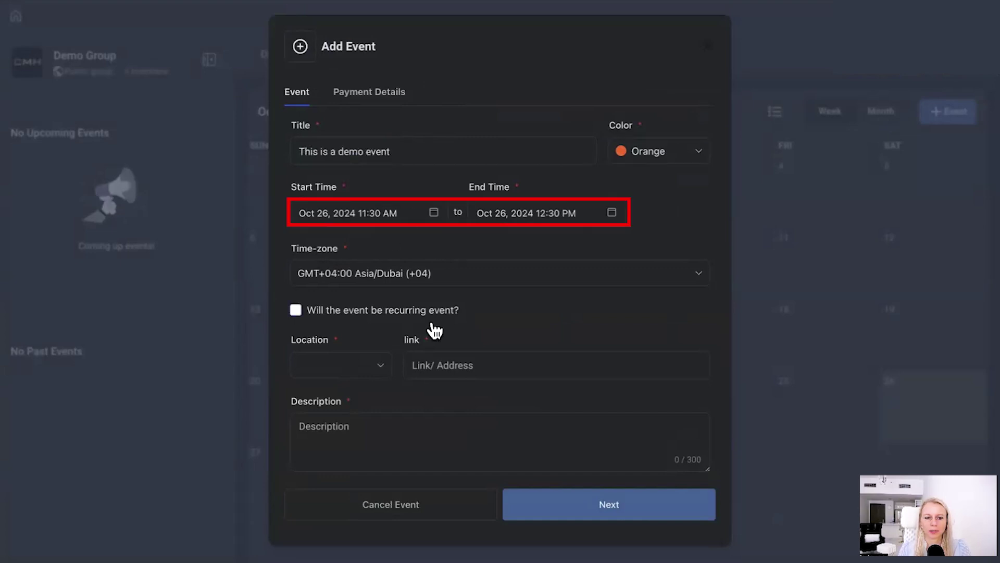
left_click(295, 311)
scroll(473, 332, "down", 3)
left_click(456, 193)
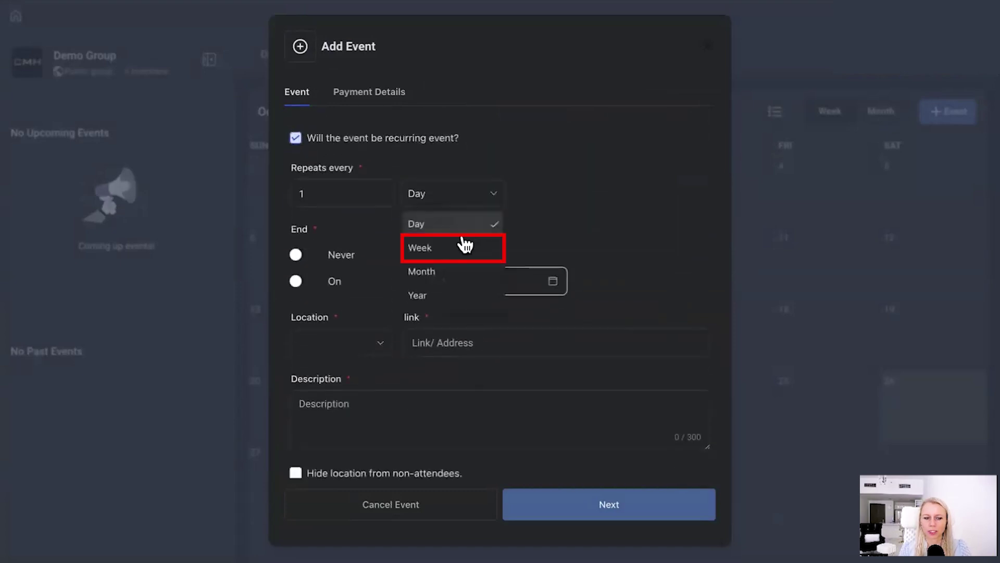
left_click(465, 244)
left_click(295, 252)
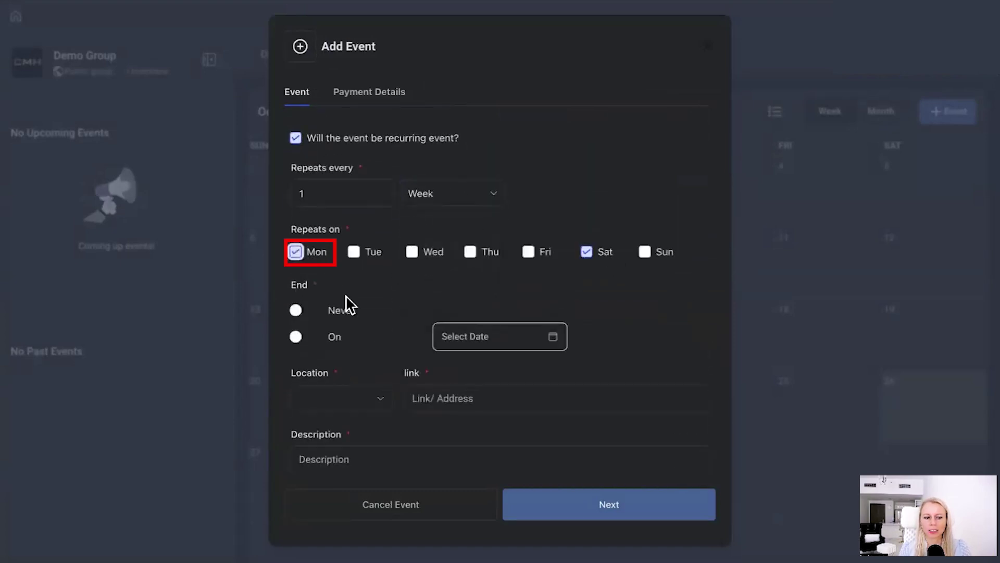
left_click(296, 310)
scroll(377, 290, "down", 1)
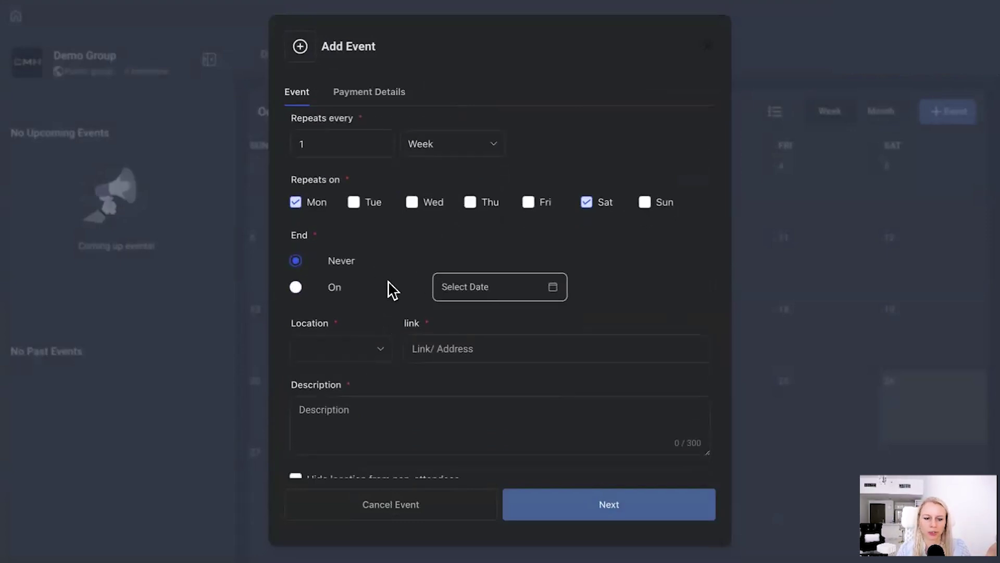
Step: Set the event location to Zoom and begin entering the meeting link
left_click(373, 352)
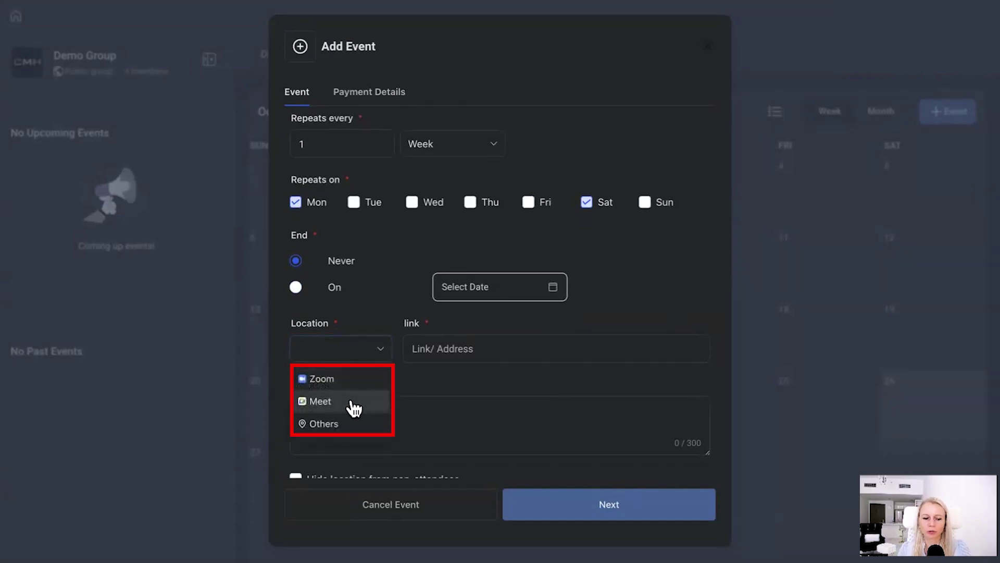
left_click(333, 423)
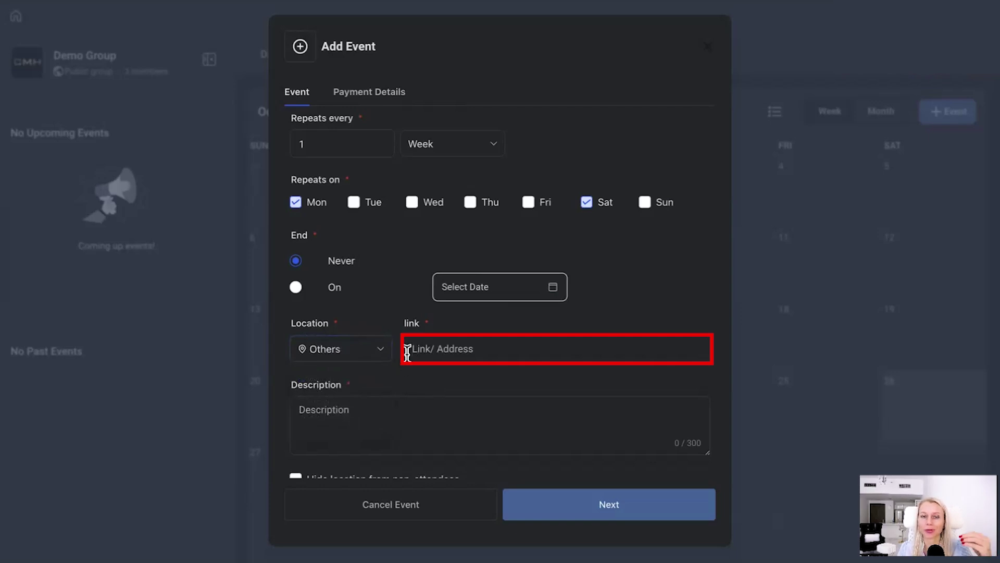
left_click(357, 349)
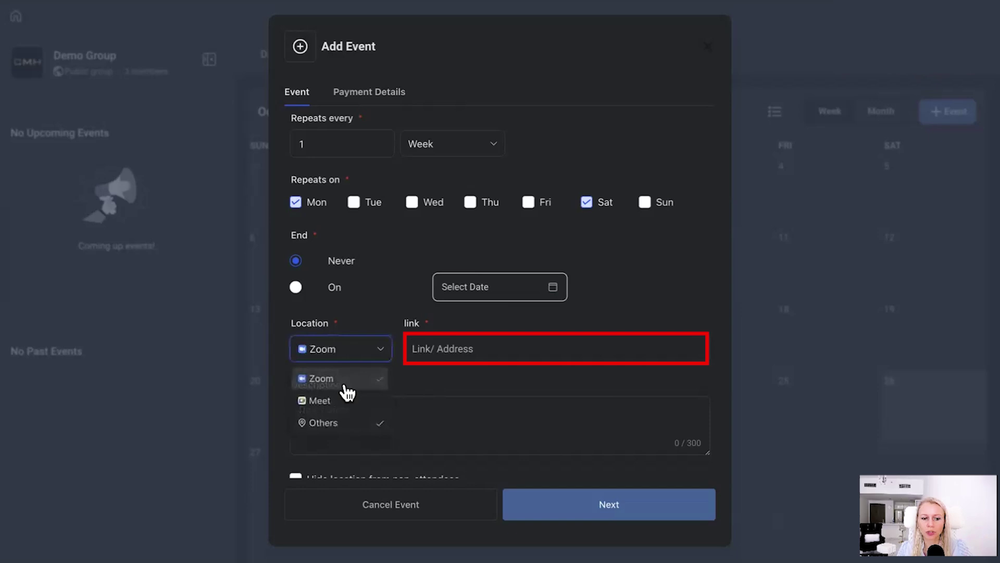
left_click(333, 377)
left_click(478, 350)
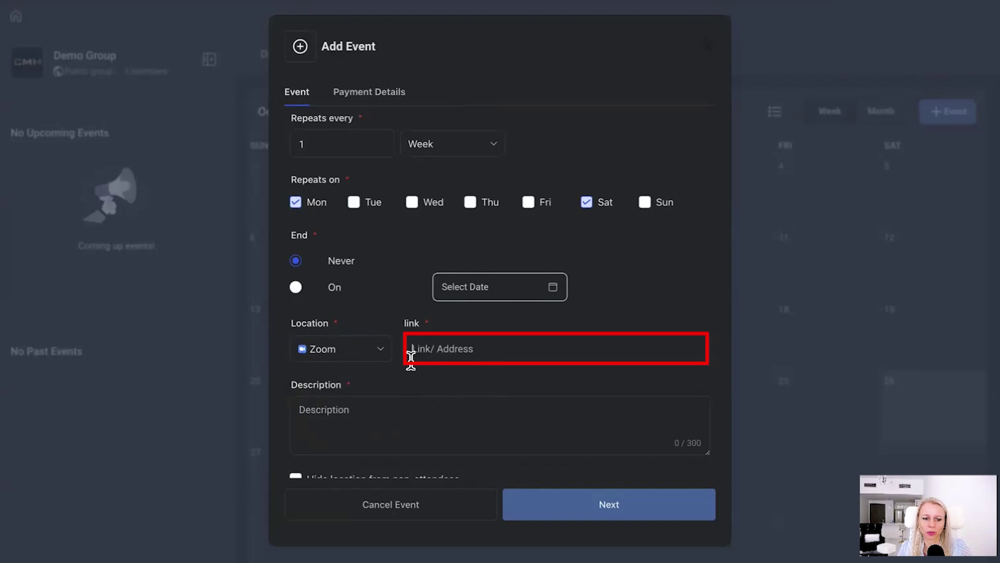
scroll(409, 359, "down", 1)
Step: Write the event description, fix a misspelling, and keep the location visible to non-attendees
scroll(396, 338, "down", 2)
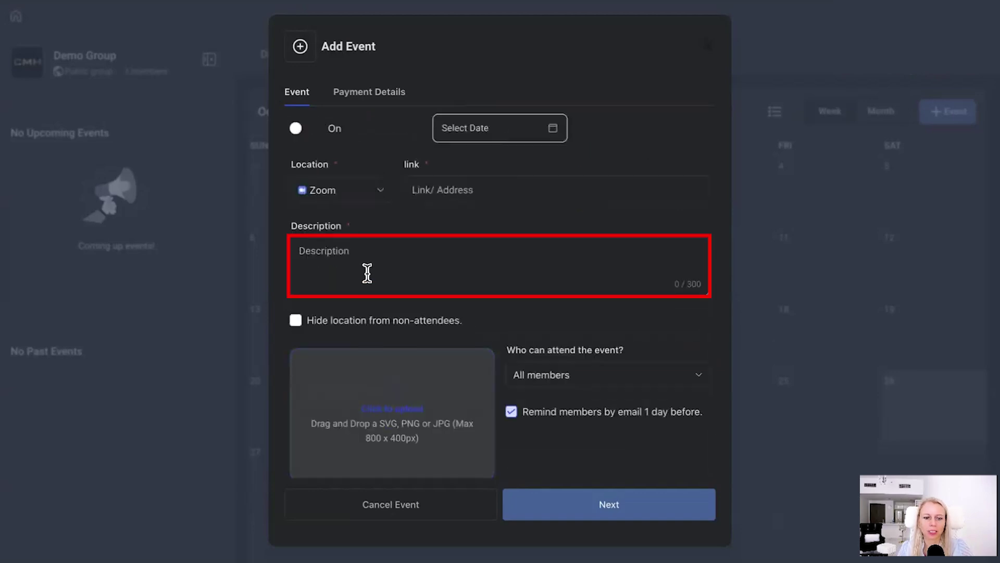
left_click(367, 273)
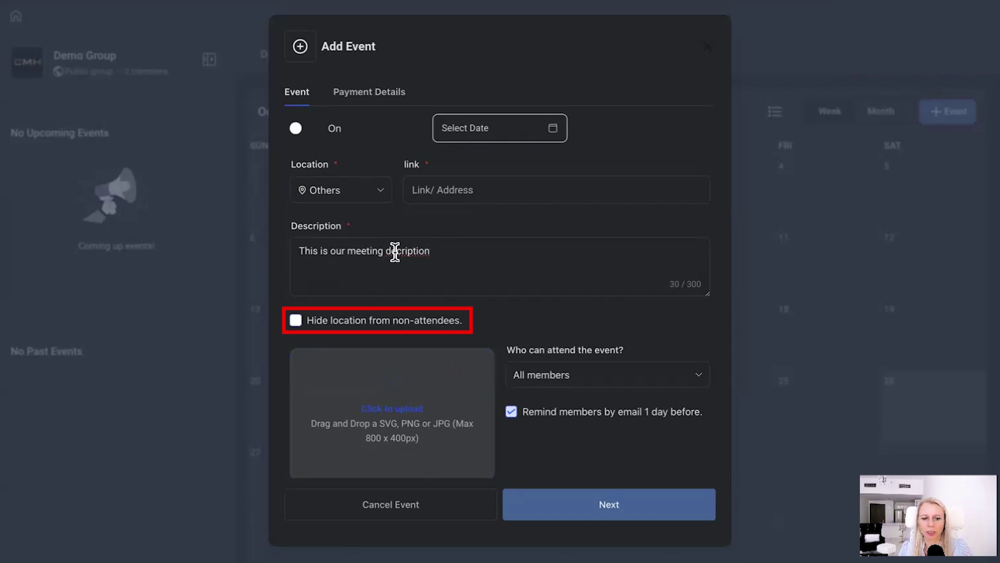
left_click(396, 250)
type("s")
left_click(294, 322)
left_click(297, 321)
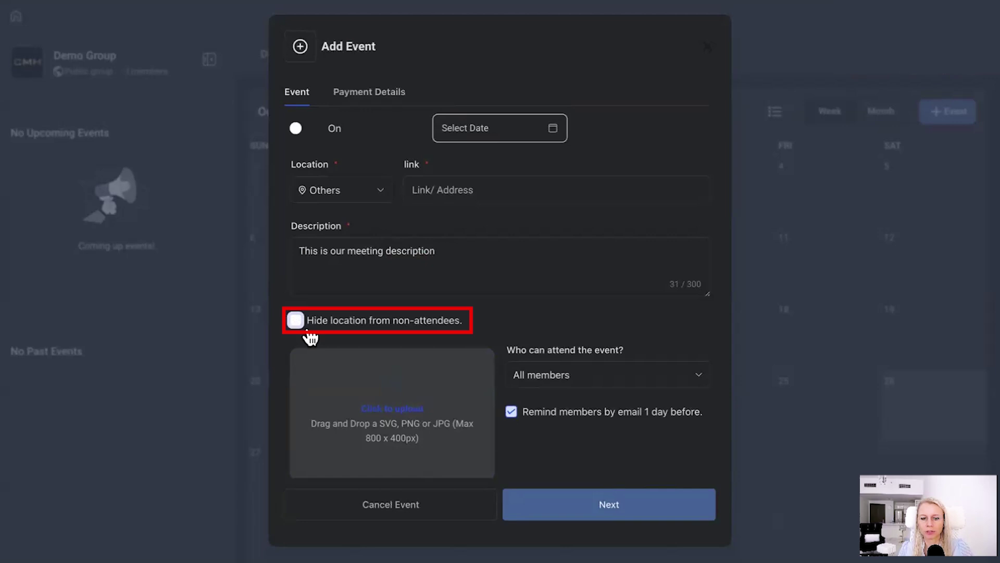
scroll(354, 348, "down", 1)
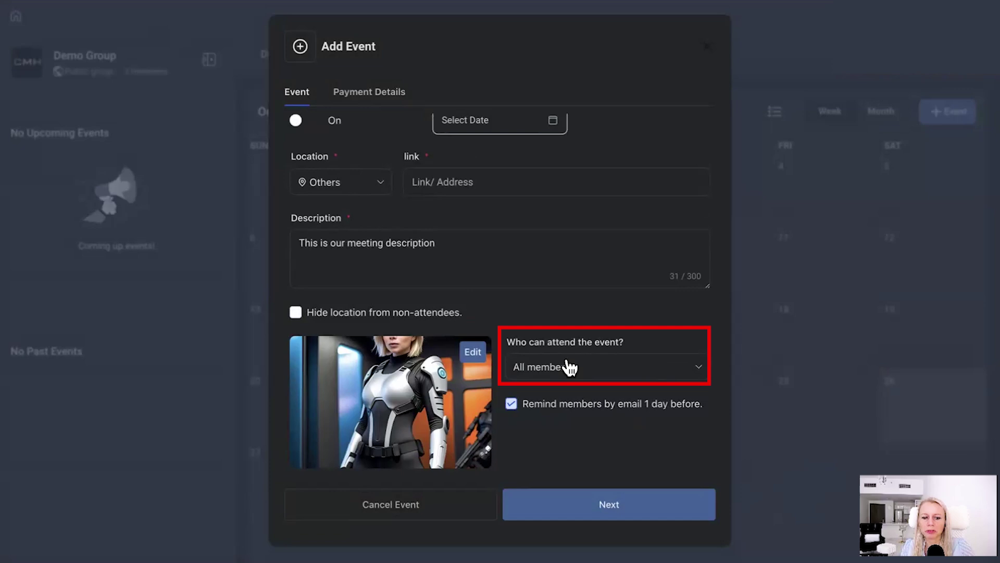
Step: Keep 'Who can attend' as All members and continue to Payment Details
left_click(699, 371)
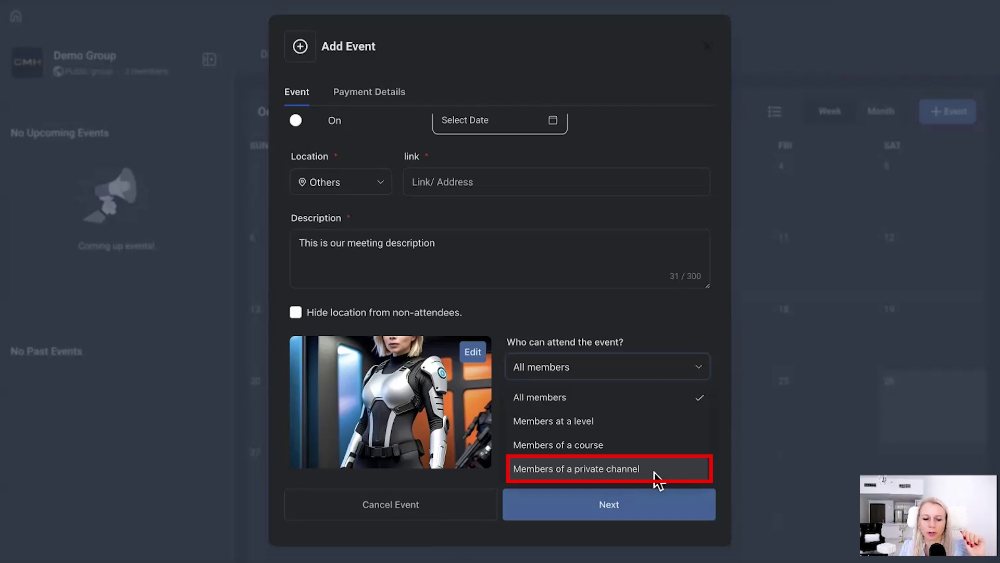
left_click(634, 405)
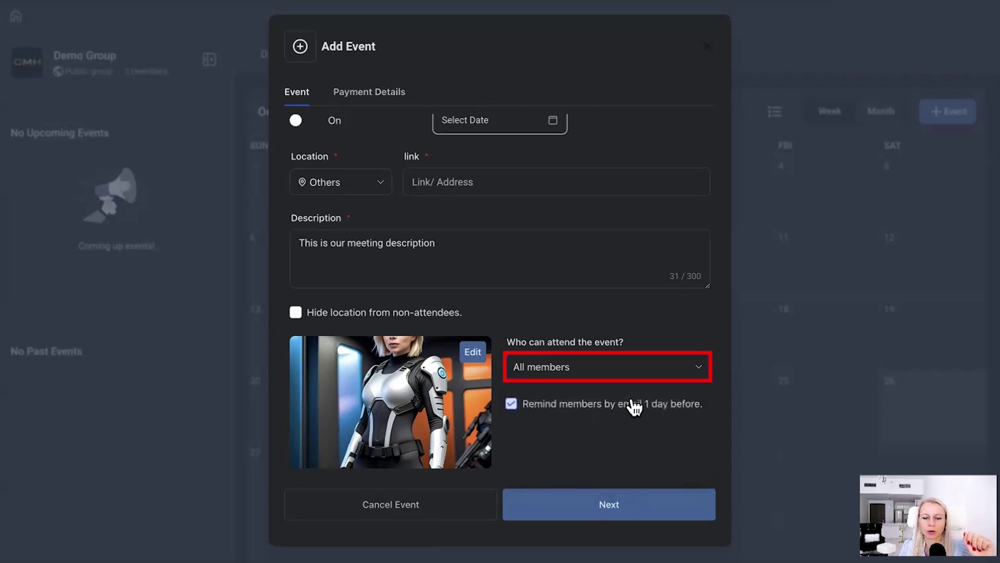
left_click(610, 506)
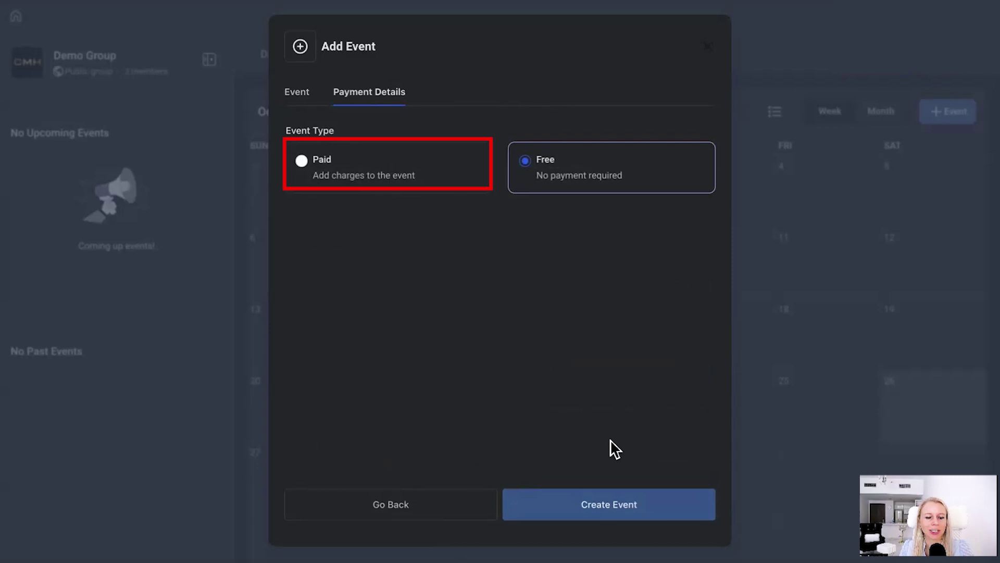
Step: Create the event as Free, then open the Oct 28 occurrence's details
left_click(670, 509)
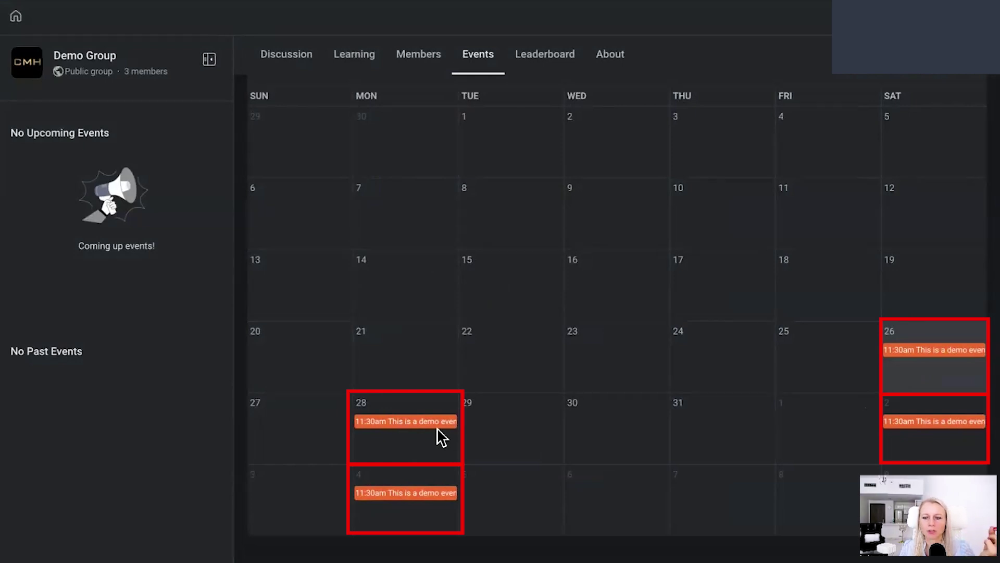
left_click(405, 423)
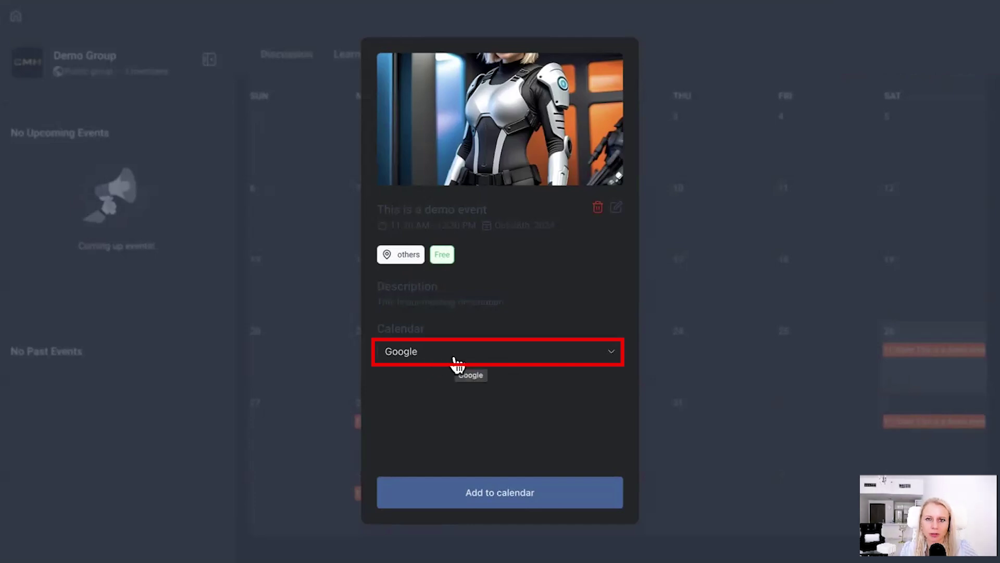
Step: Edit the demo event and change its colour to Yellow
left_click(618, 211)
left_click(659, 152)
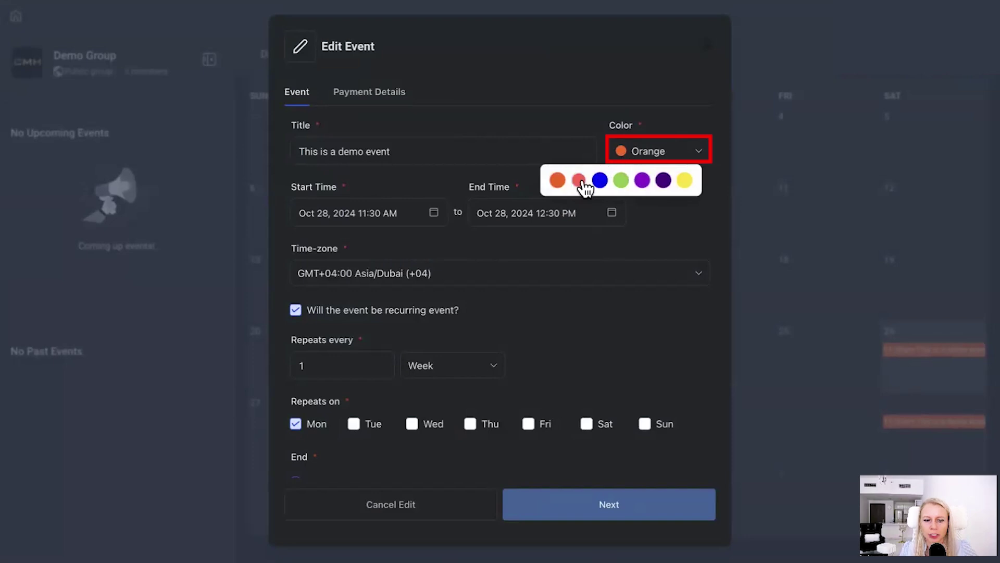
left_click(685, 180)
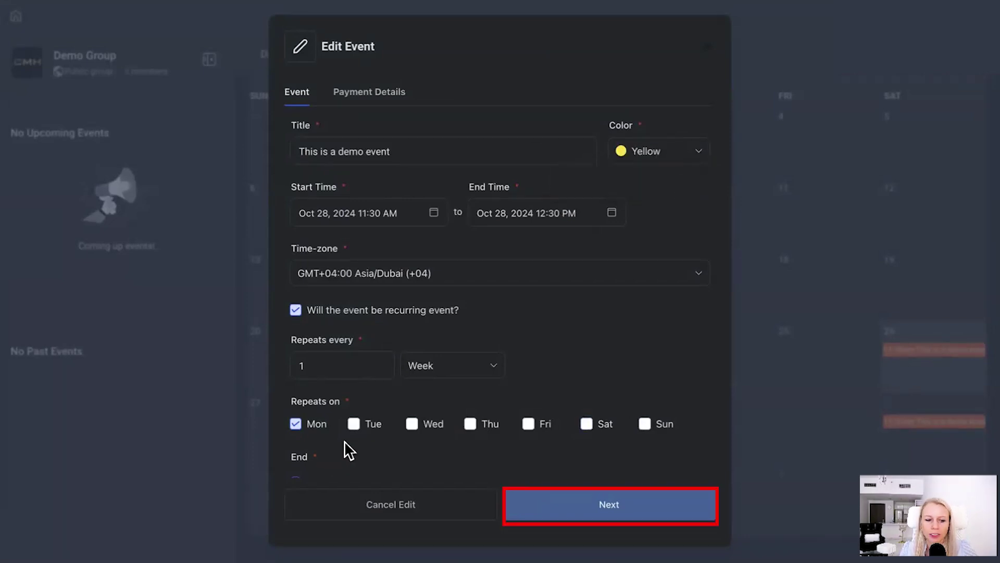
scroll(346, 452, "down", 7)
Step: Make it paid at 10 USD in test mode, saving for this and following events
left_click(615, 504)
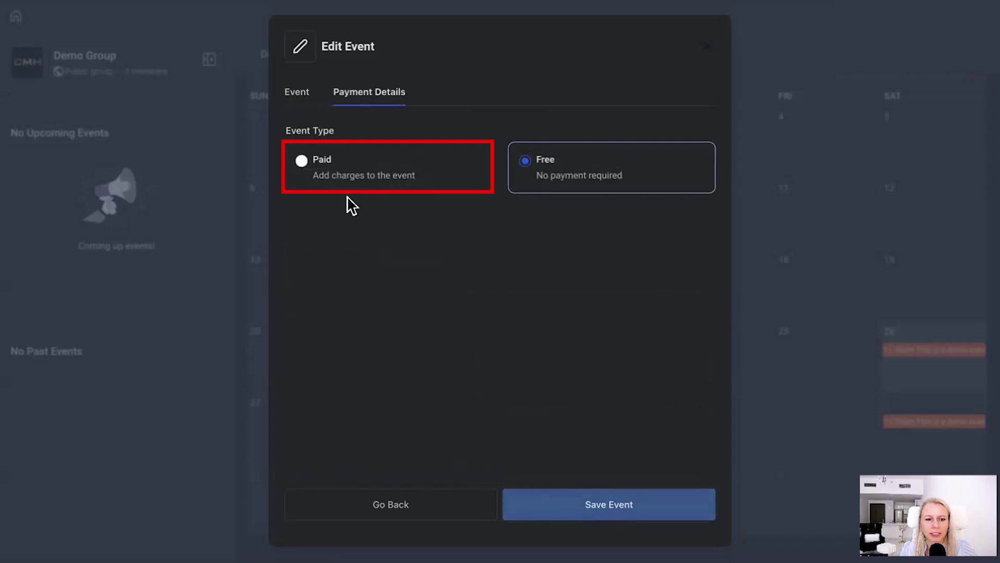
left_click(335, 179)
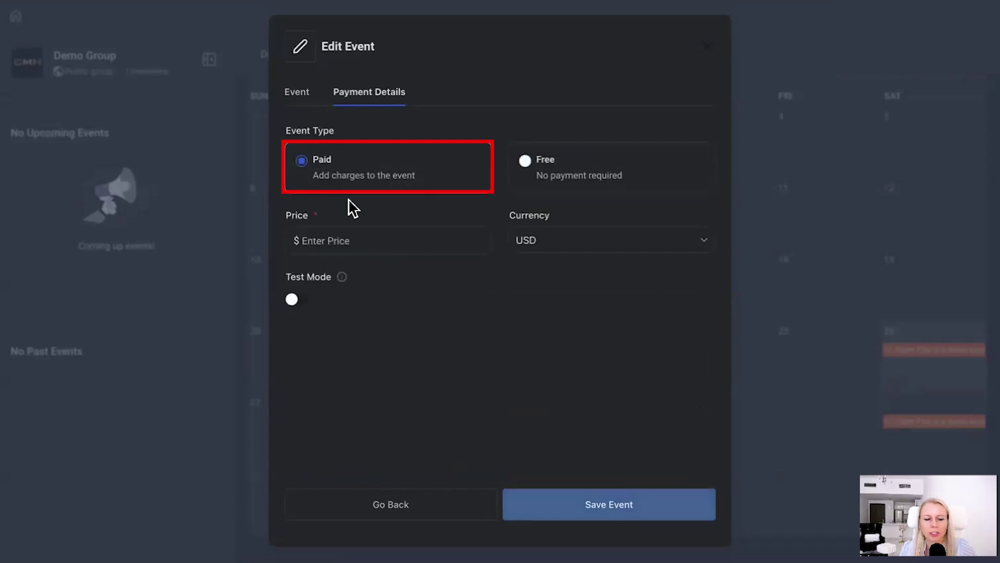
left_click(339, 240)
type("1")
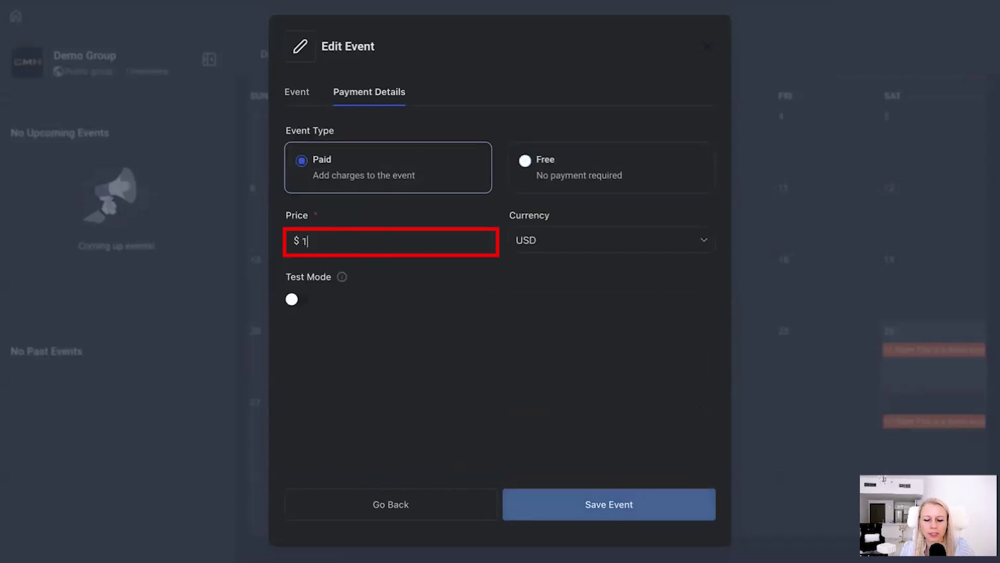
type("0")
left_click(625, 245)
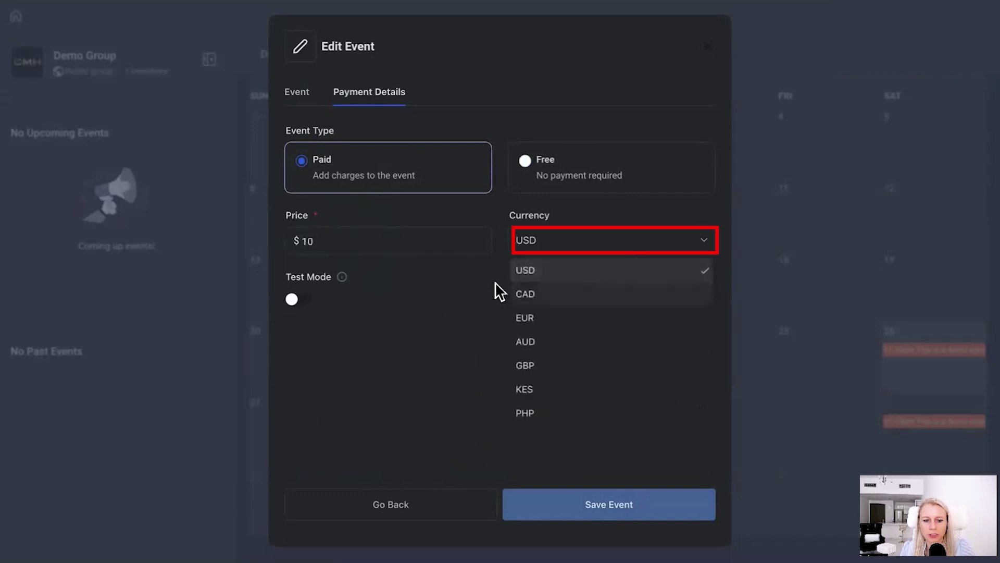
left_click(495, 284)
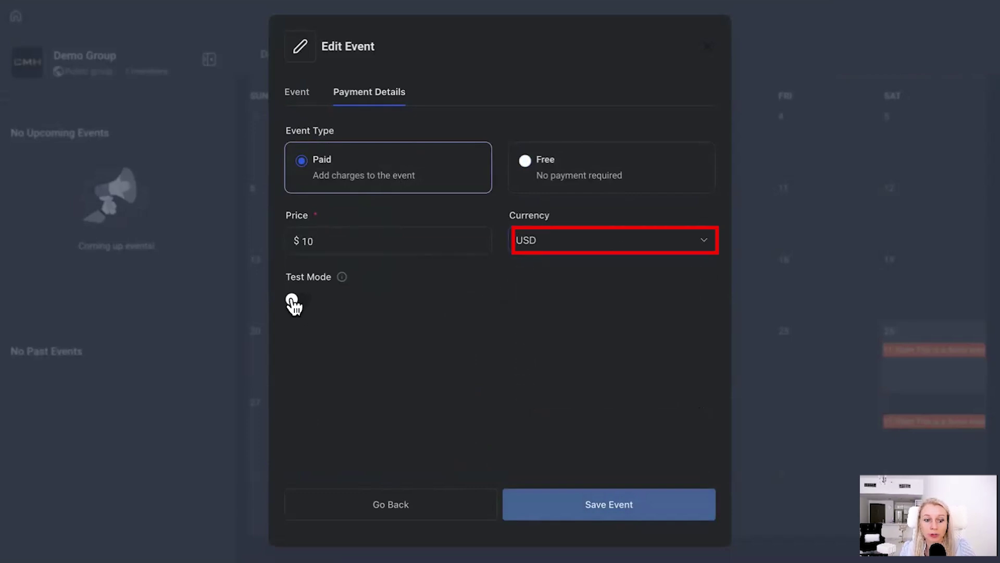
left_click(294, 302)
left_click(630, 503)
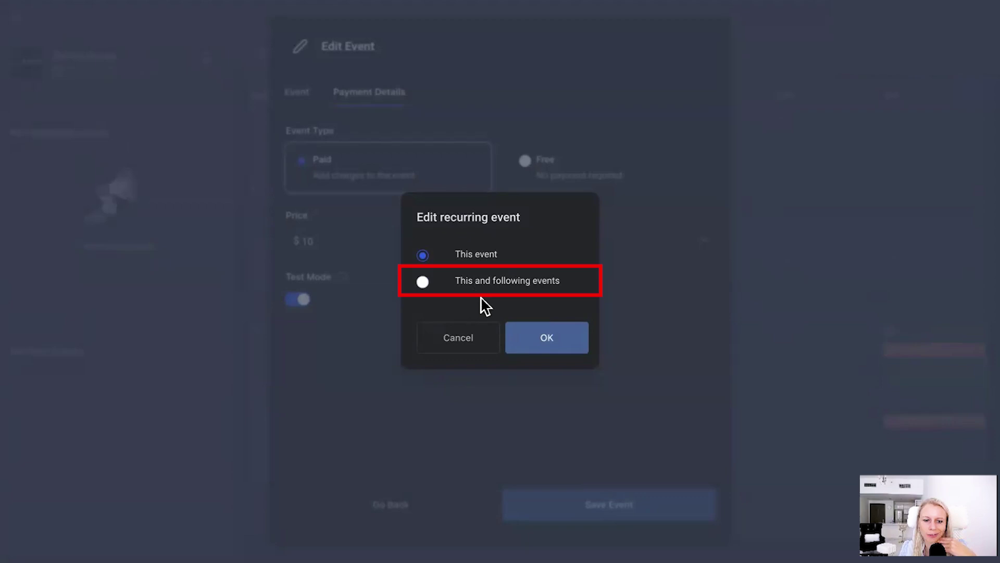
left_click(461, 286)
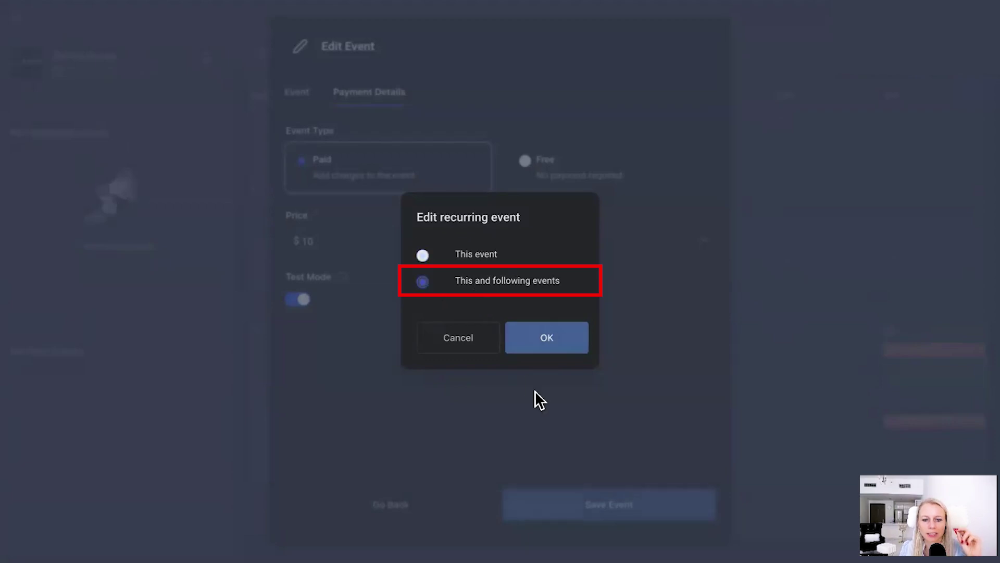
left_click(545, 346)
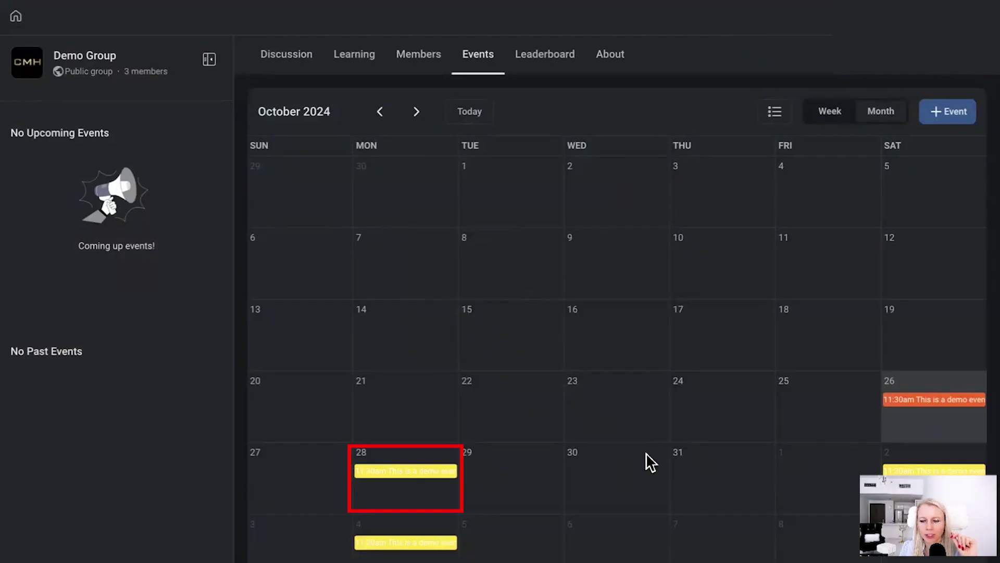
Step: Open the yellow Oct 28 event, now $10, and add it to Google Calendar
left_click(402, 476)
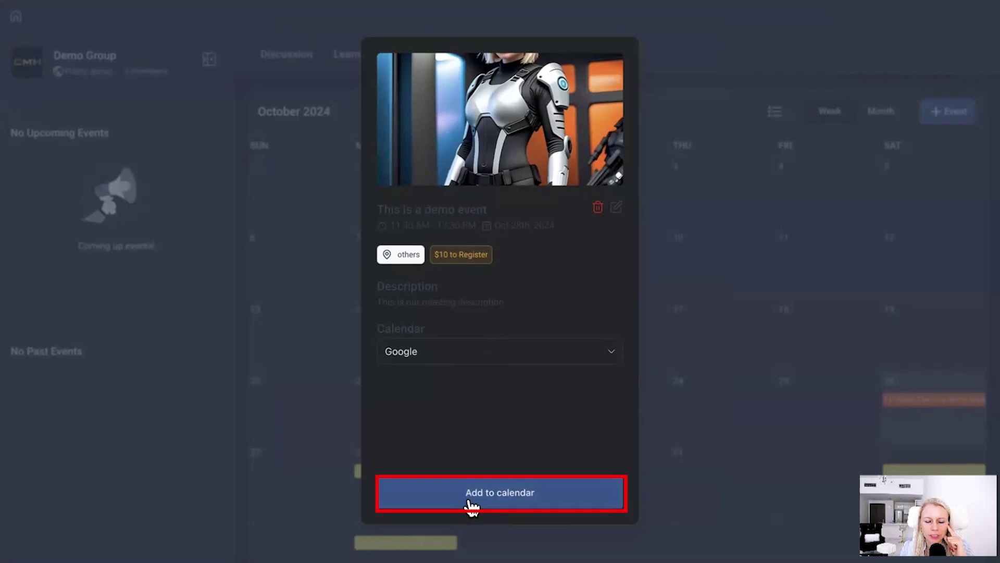
left_click(521, 501)
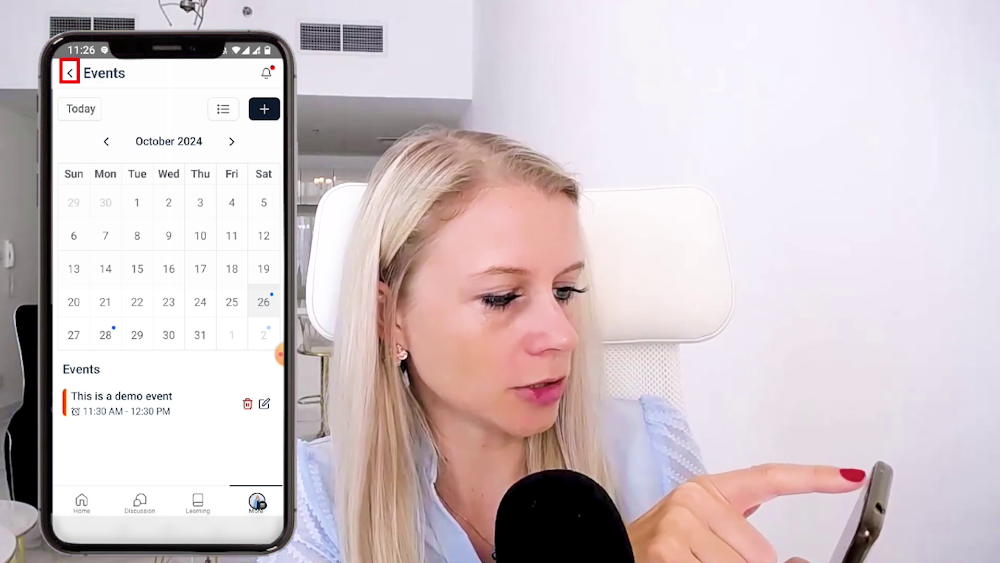
Step: In the mobile app, go back from Events to the Demo Group page
left_click(70, 73)
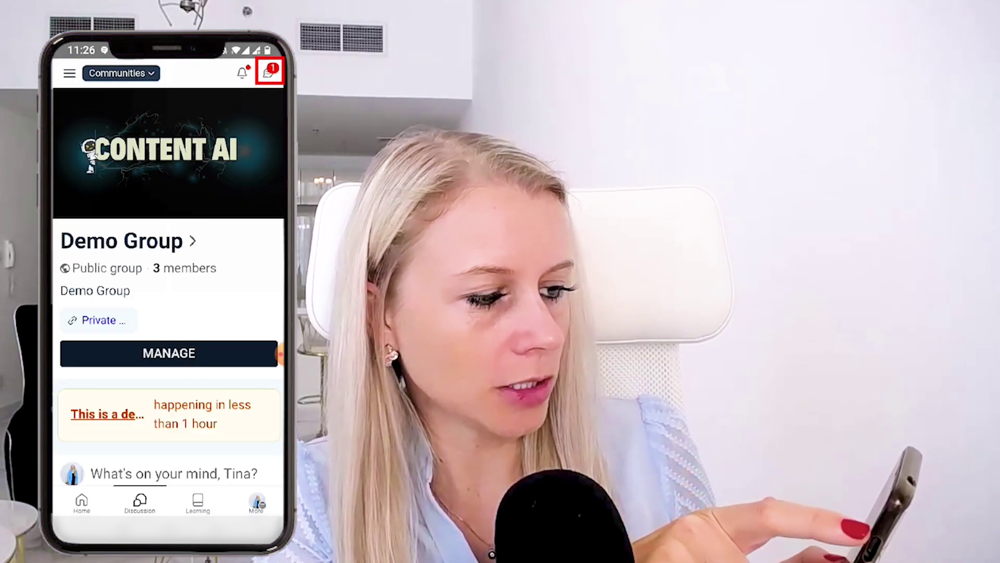